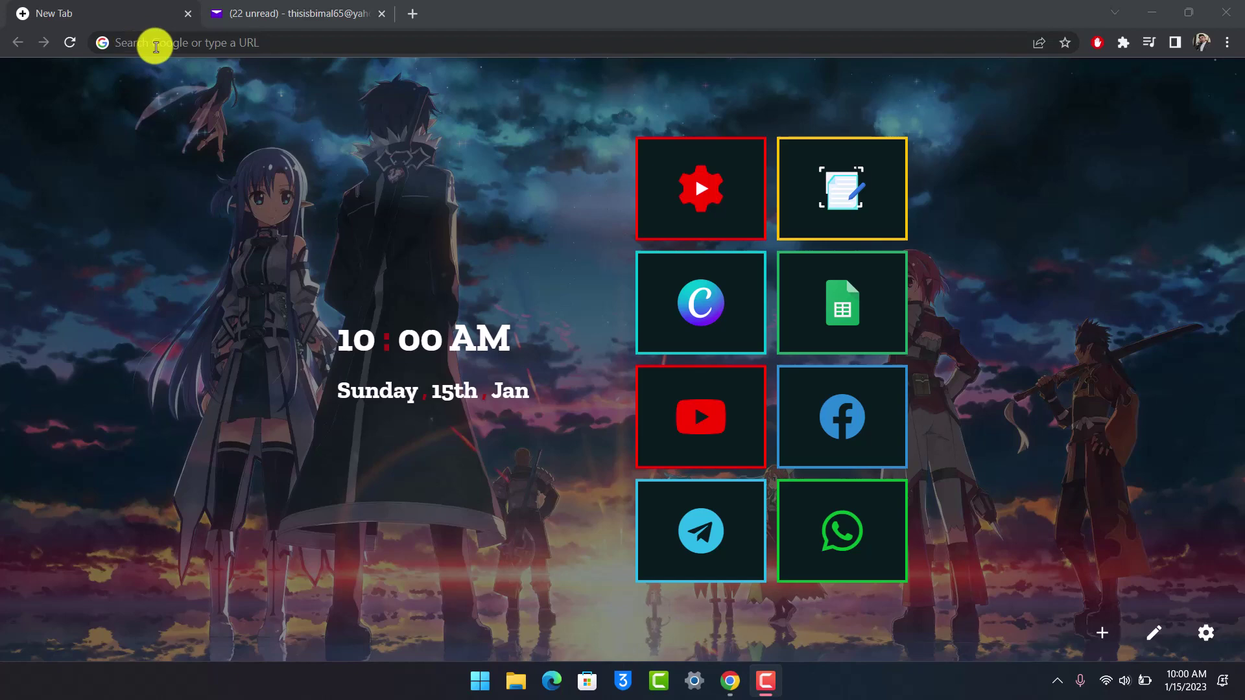
Load genshin.mihoyo.com in Chrome using the address bar autocomplete.
click(203, 41)
text(genshin.mihoyo.com)
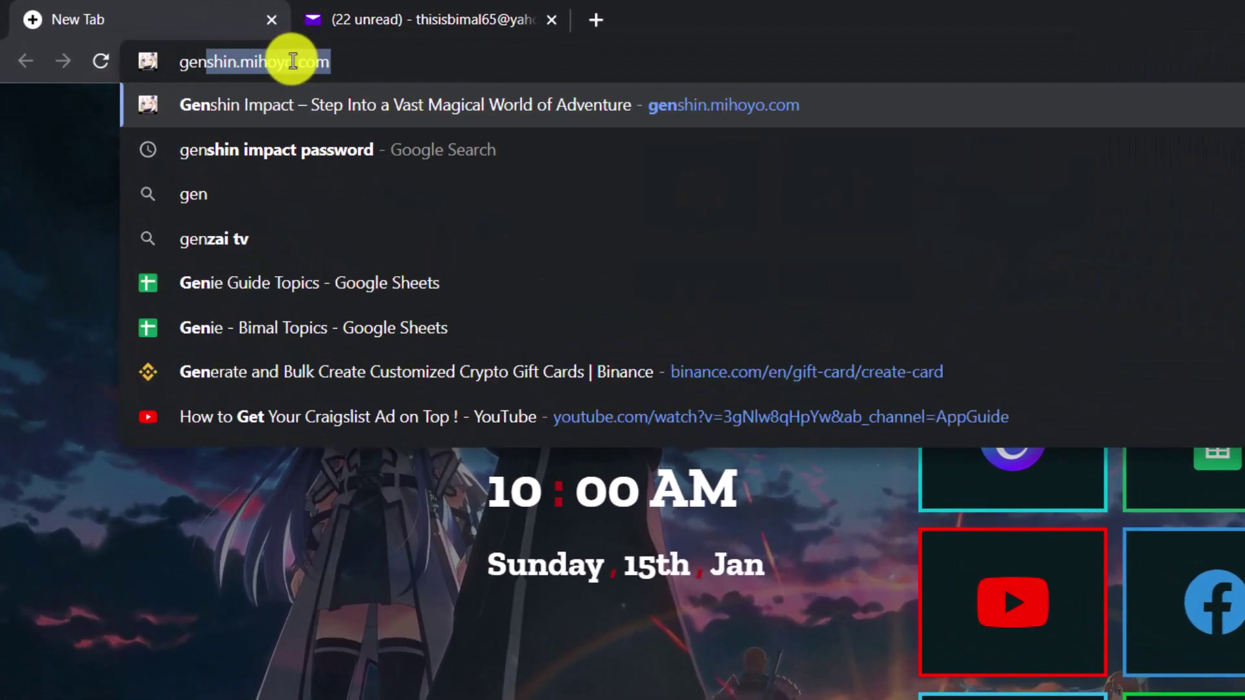
key(End)
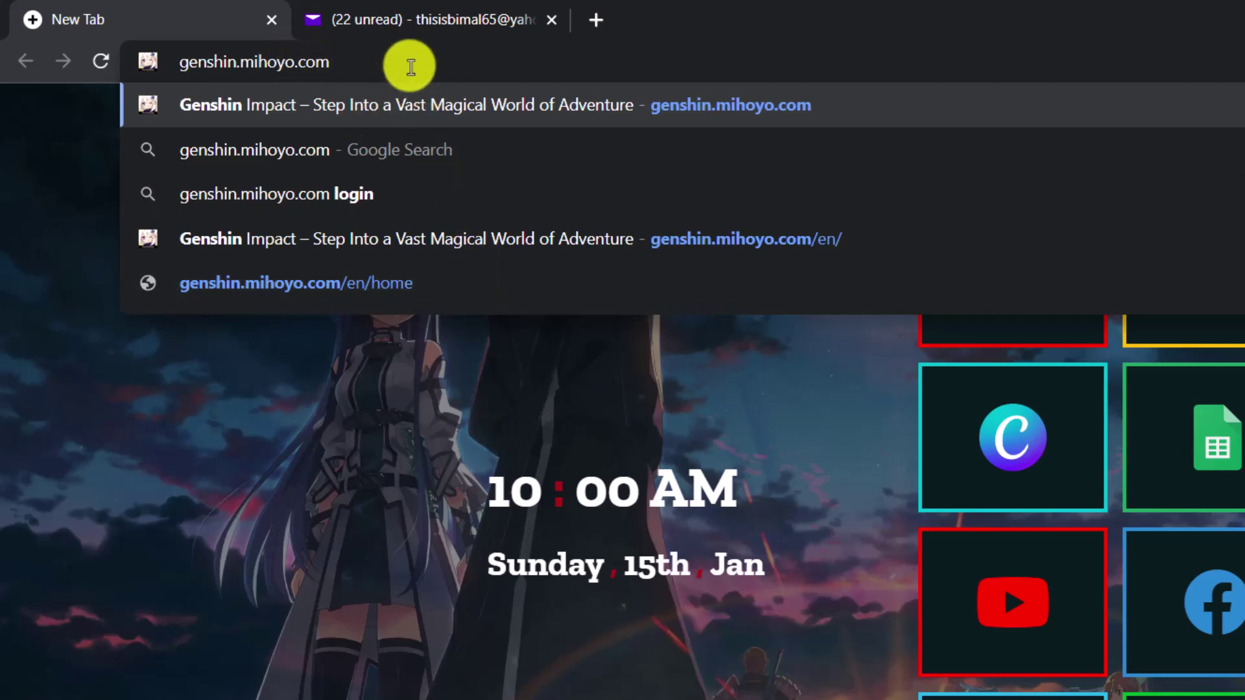
key(Return)
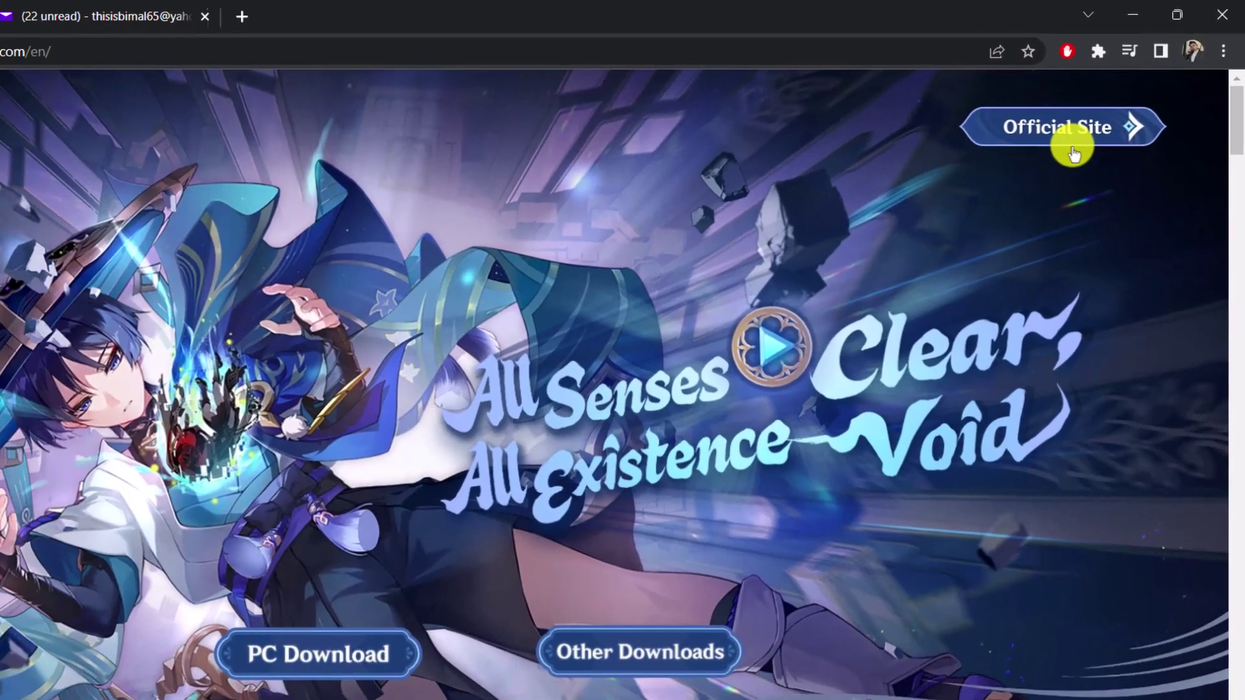
Go to the official Genshin Impact site from the landing page.
click(1064, 139)
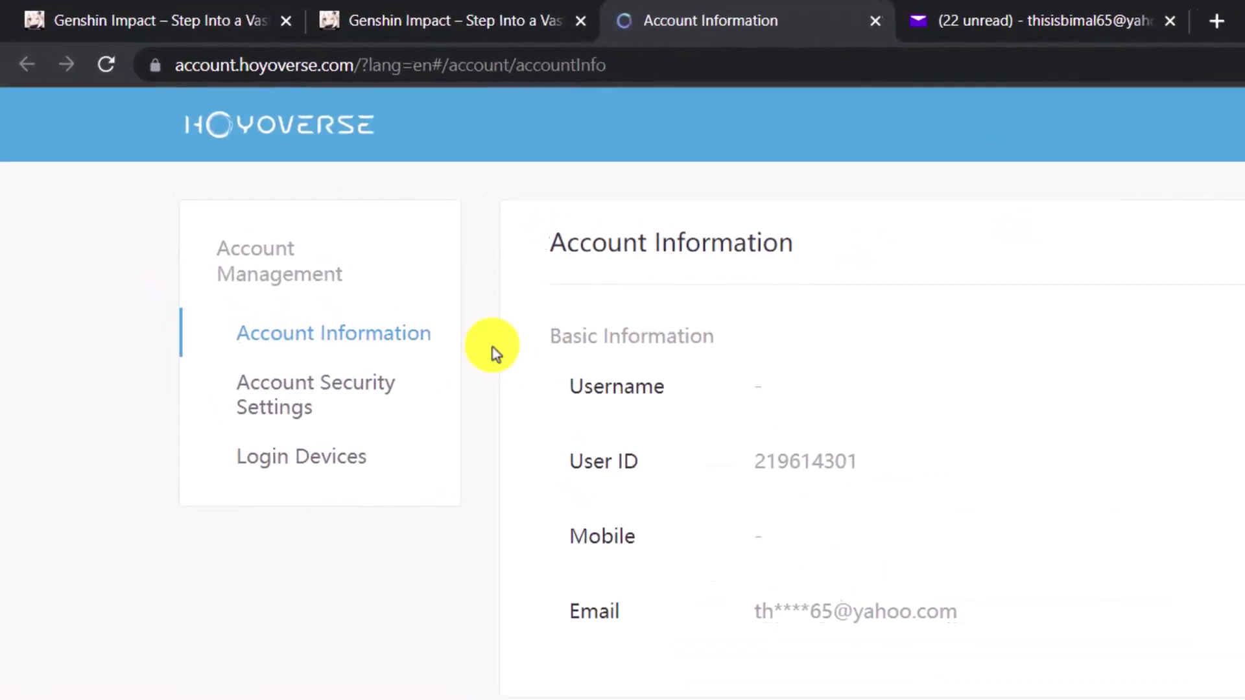
Start a password change from Account Security Settings to reach email verification.
click(326, 420)
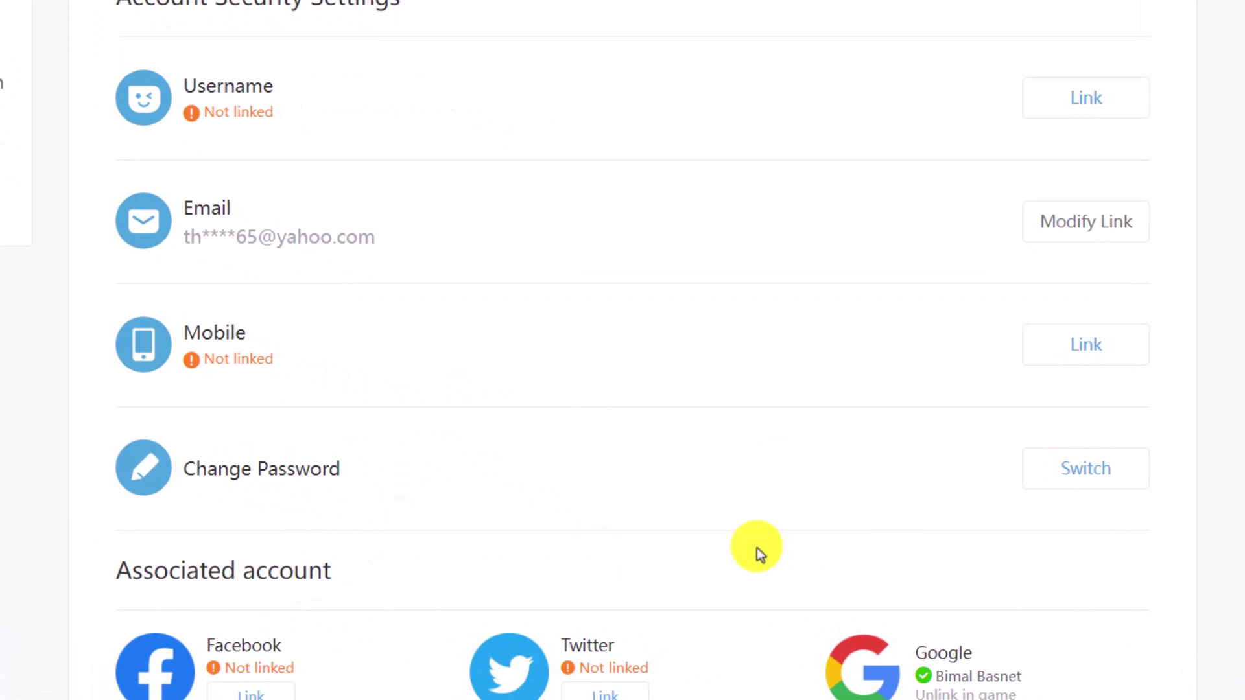
click(1088, 477)
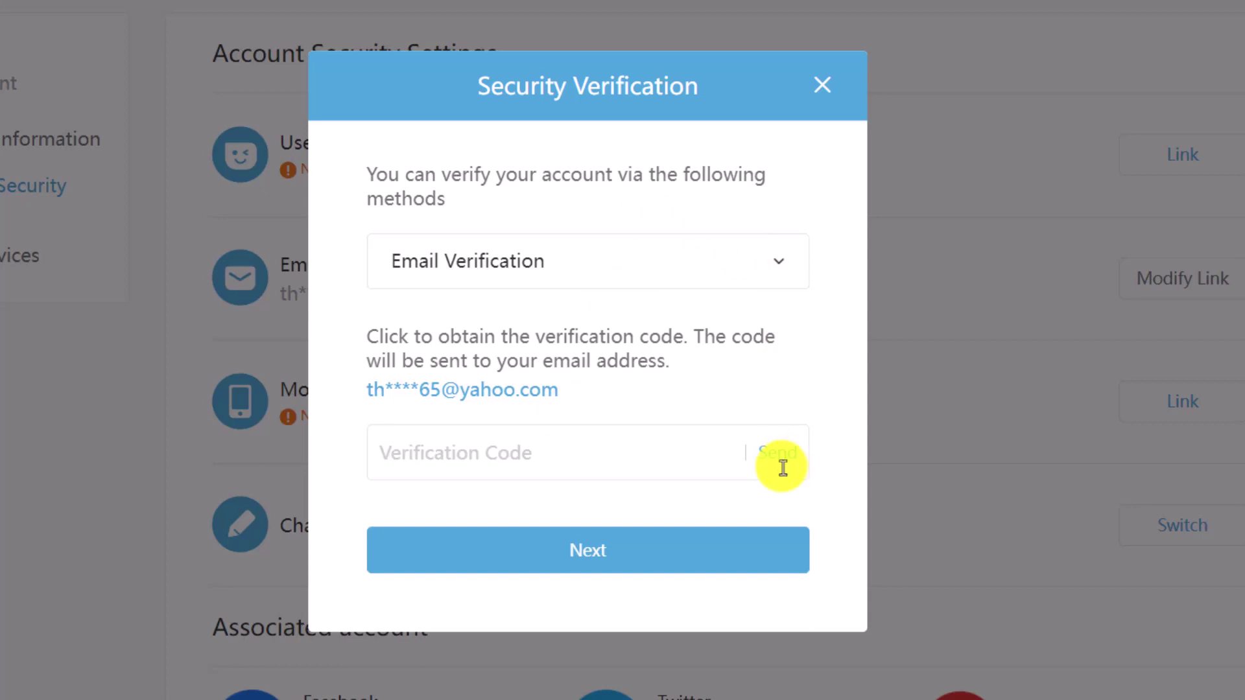
Request the emailed verification code and confirm the solved captcha.
click(473, 440)
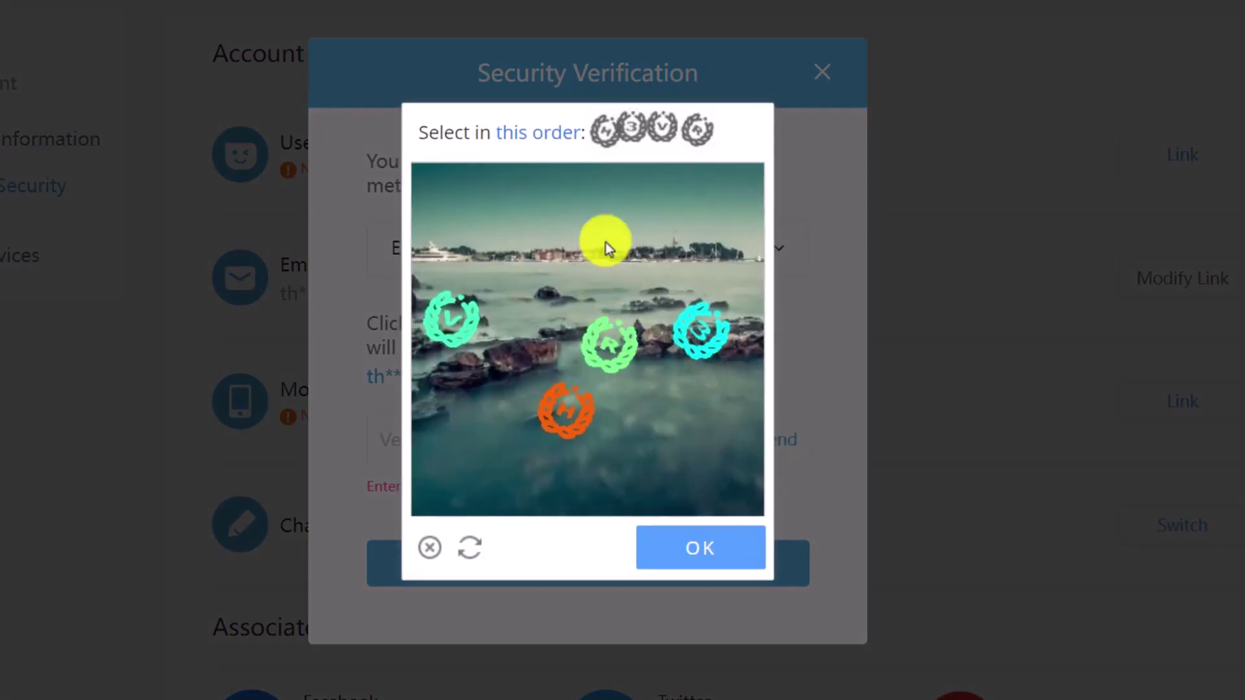
click(605, 365)
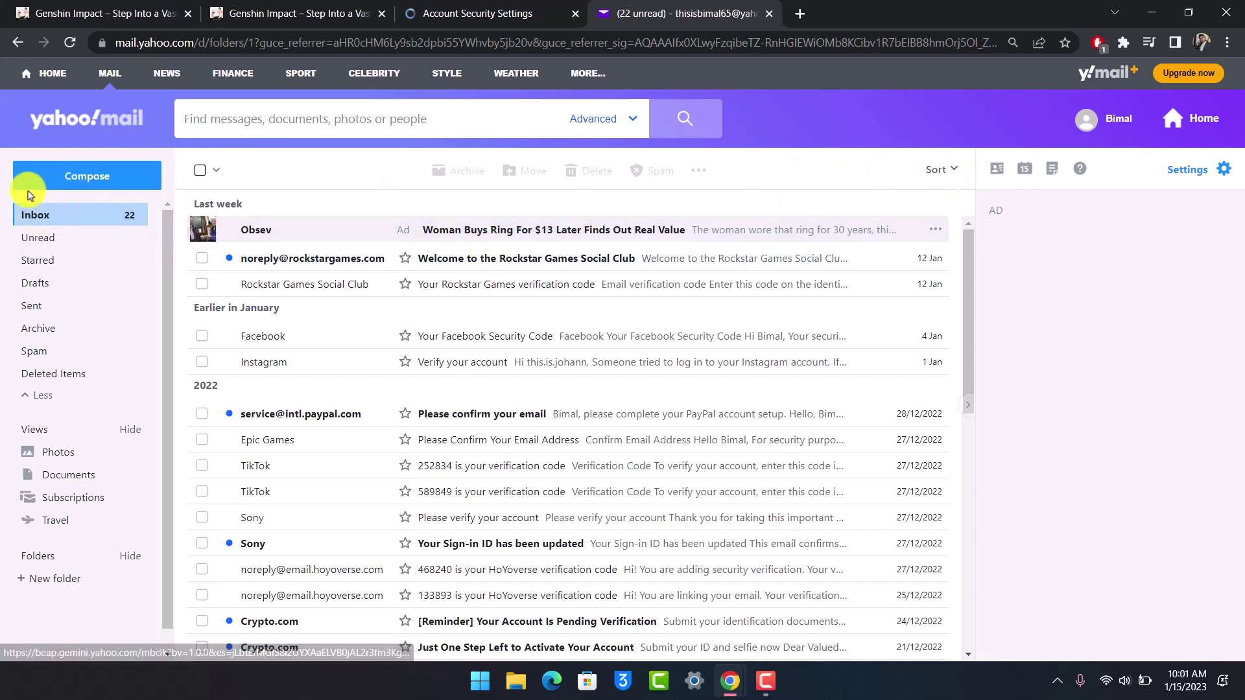
click(34, 214)
click(69, 42)
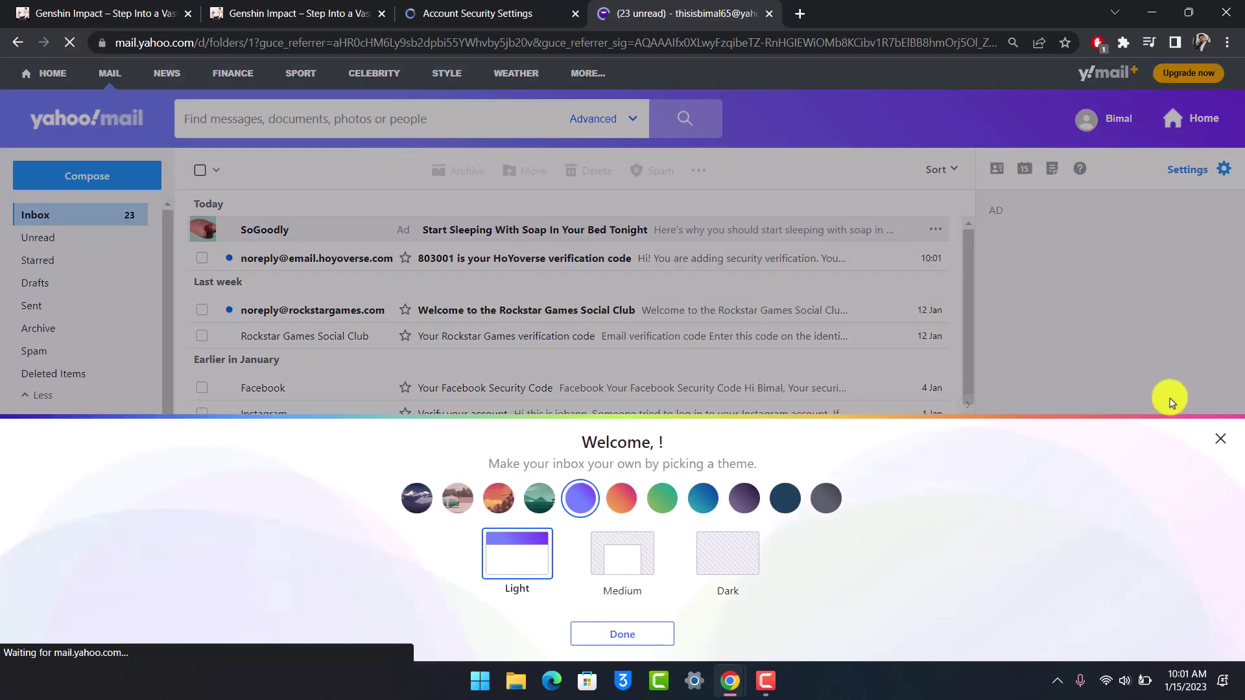
click(1220, 438)
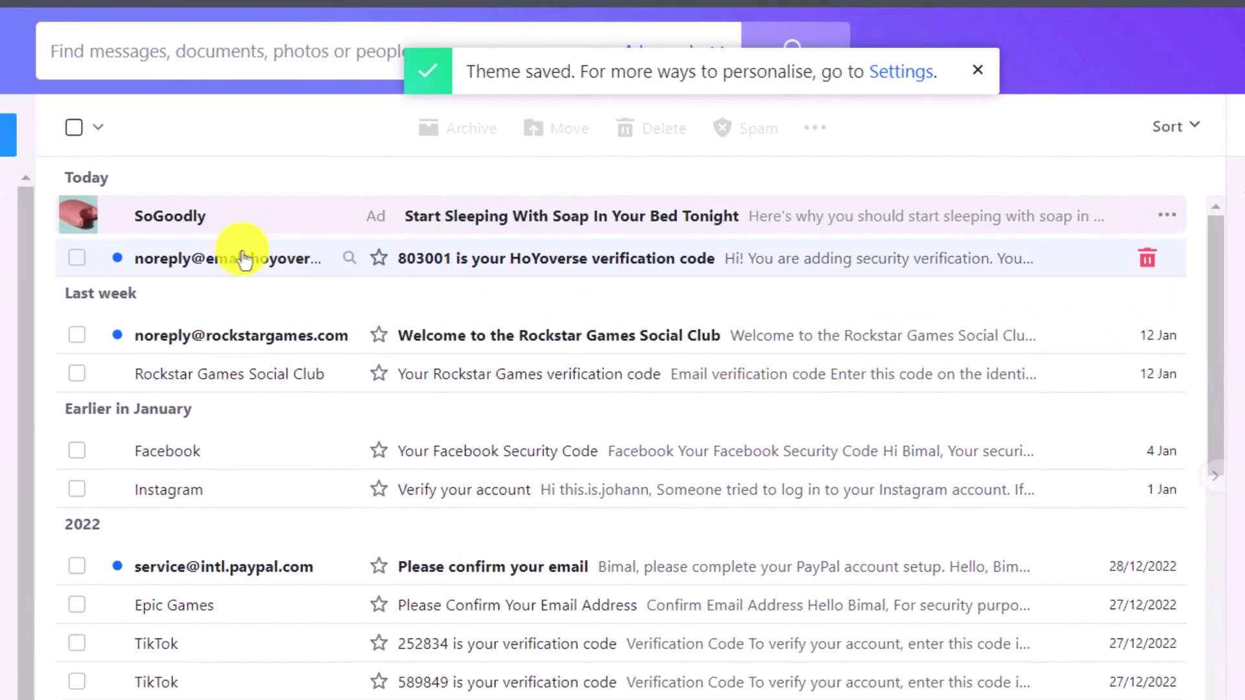
click(552, 260)
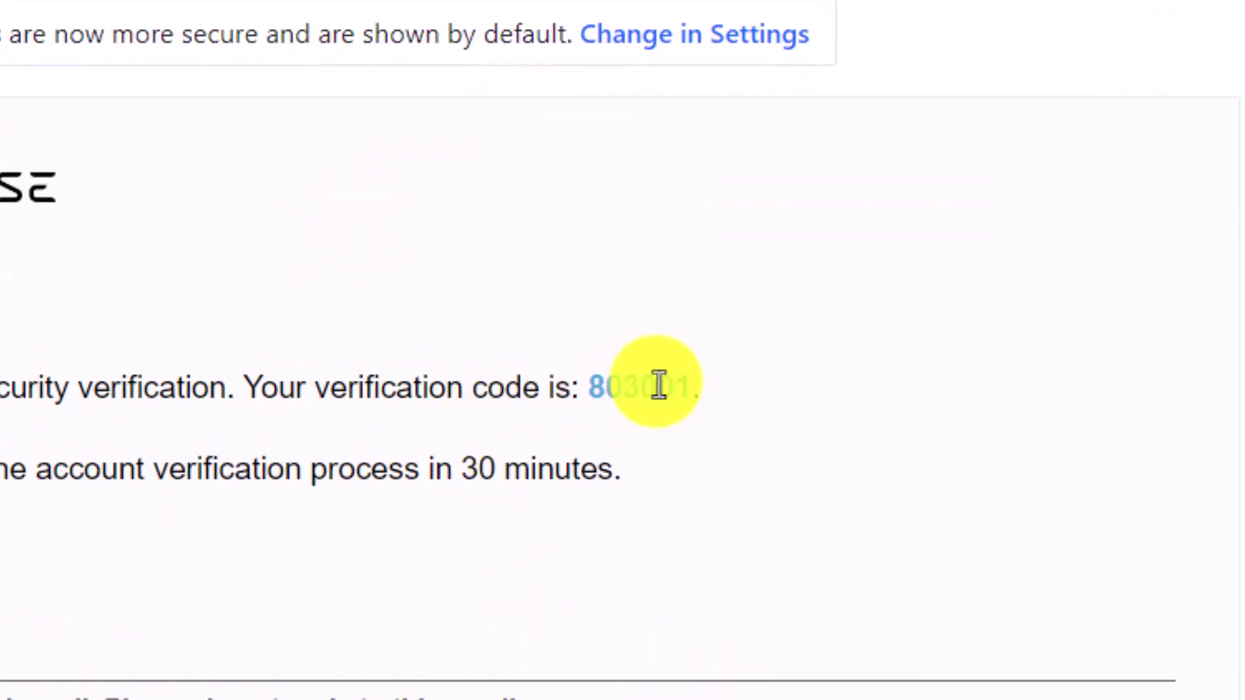
drag(590, 392, 690, 390)
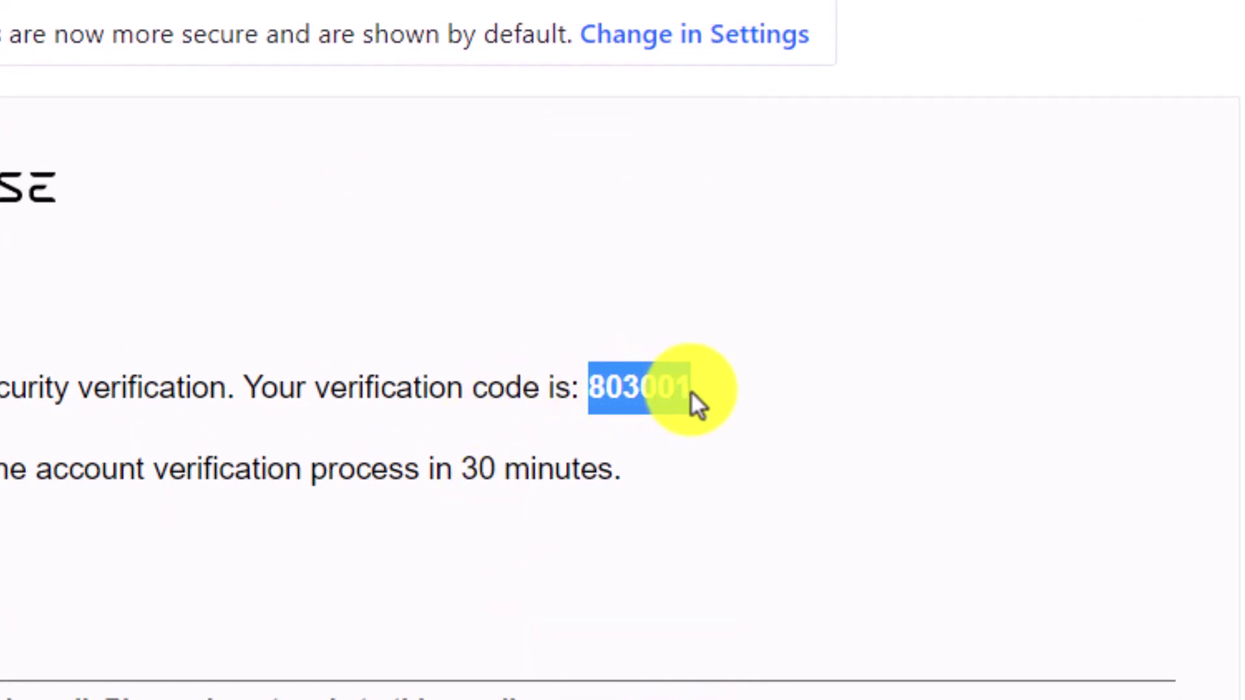
right_click(676, 389)
click(700, 431)
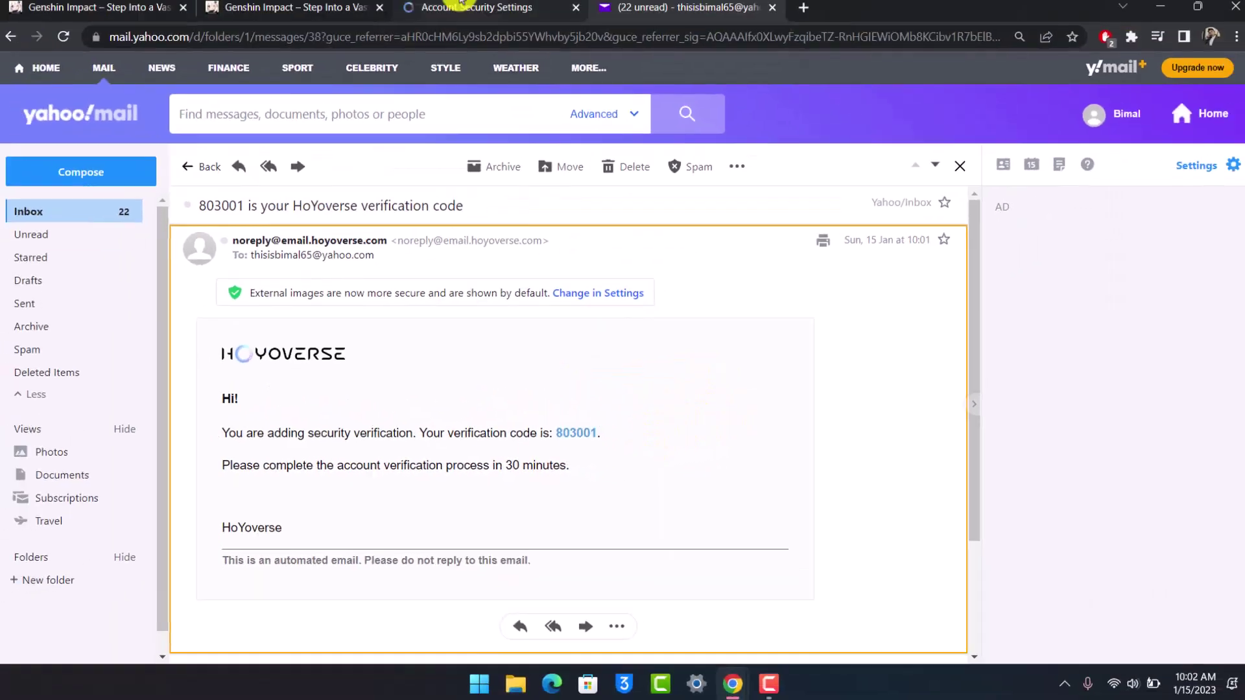
click(457, 8)
right_click(540, 427)
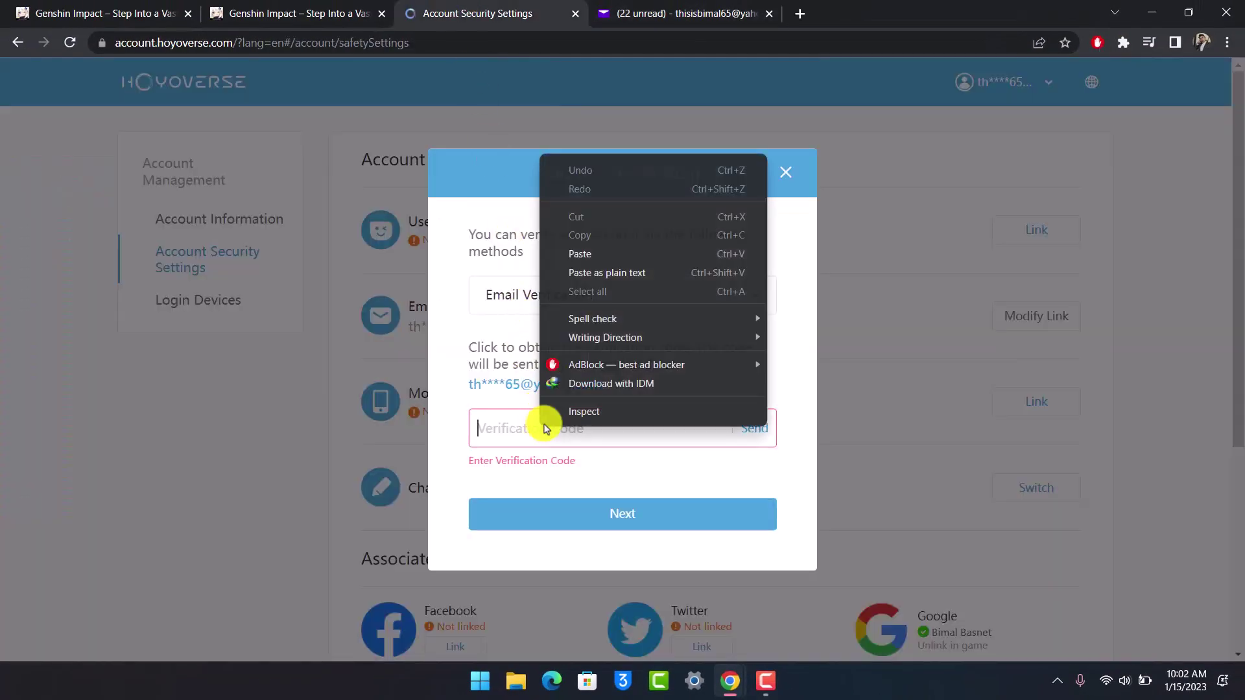
click(581, 254)
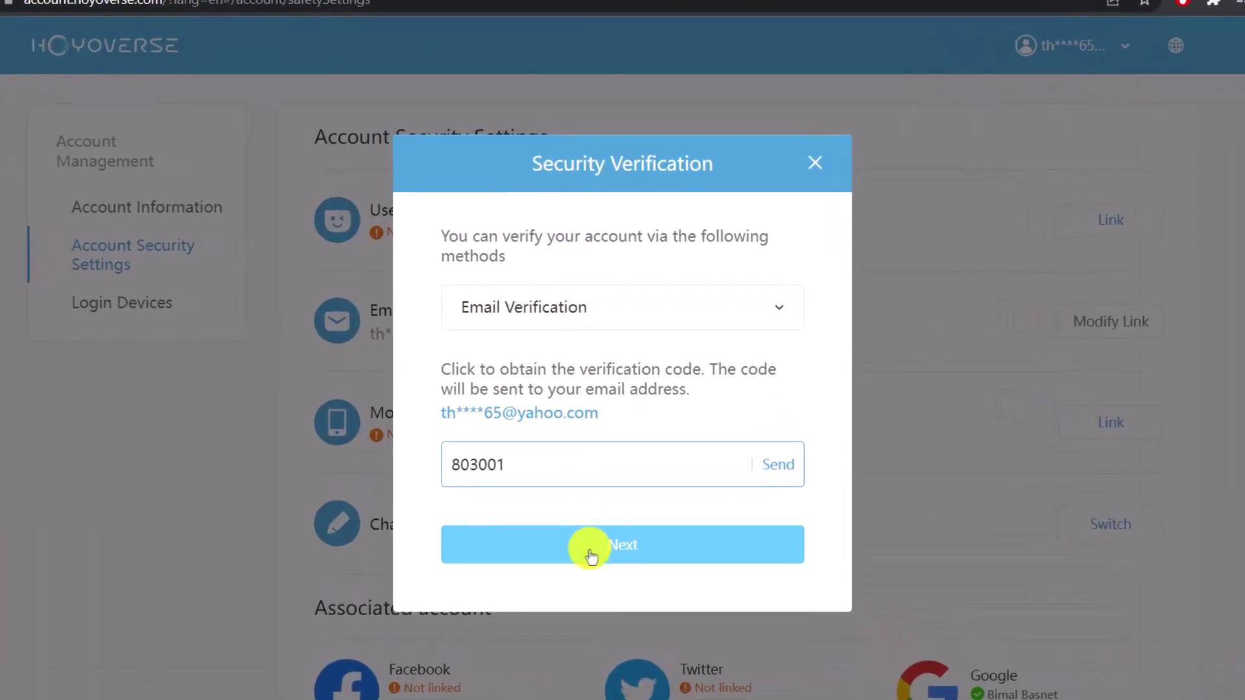
click(591, 547)
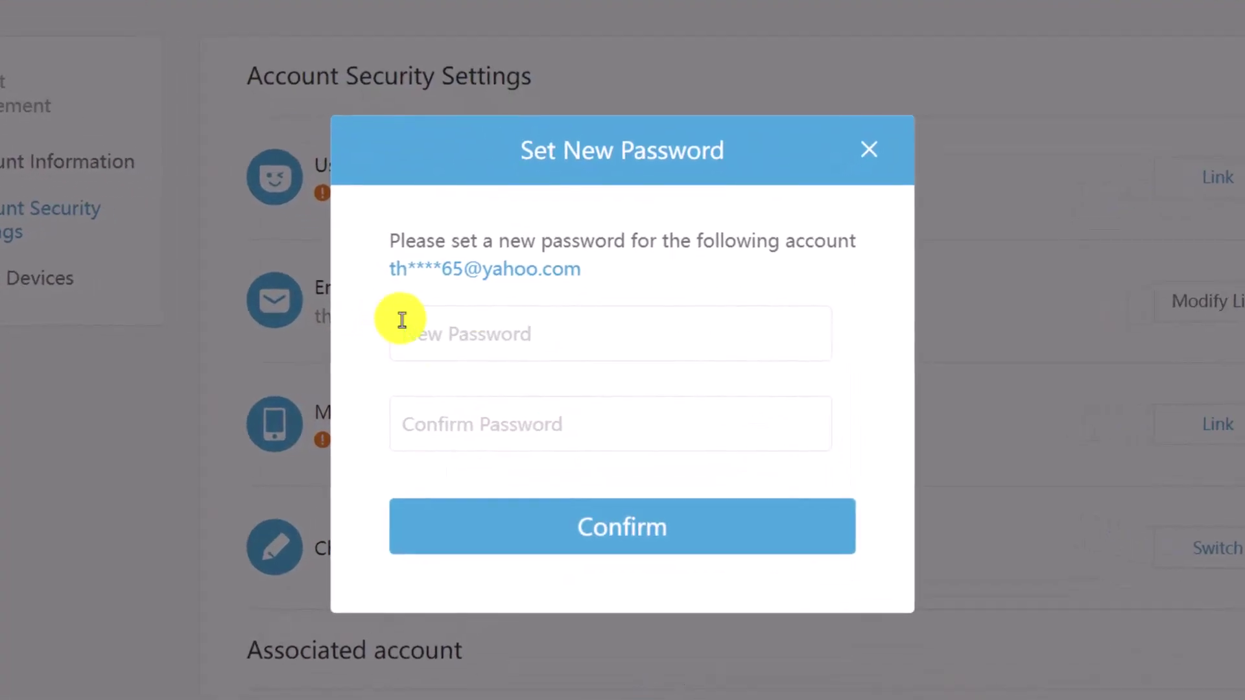
Fill in the New Password and Confirm Password fields with the new password.
click(486, 329)
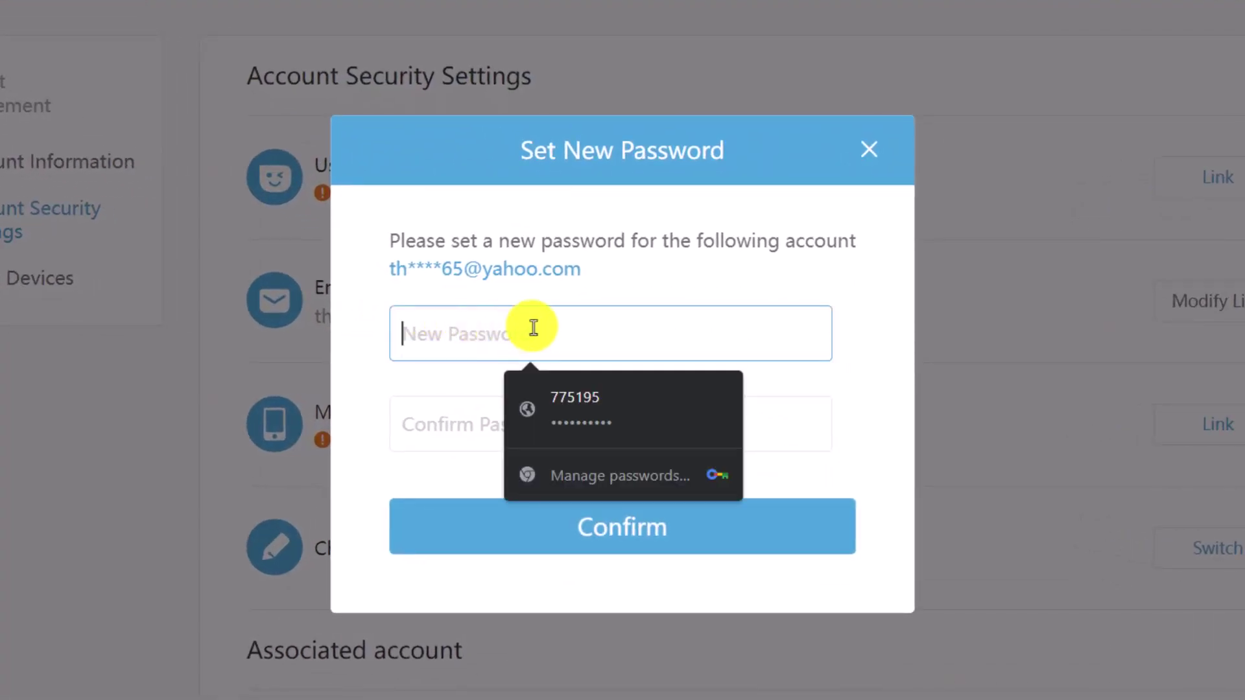
text(••)
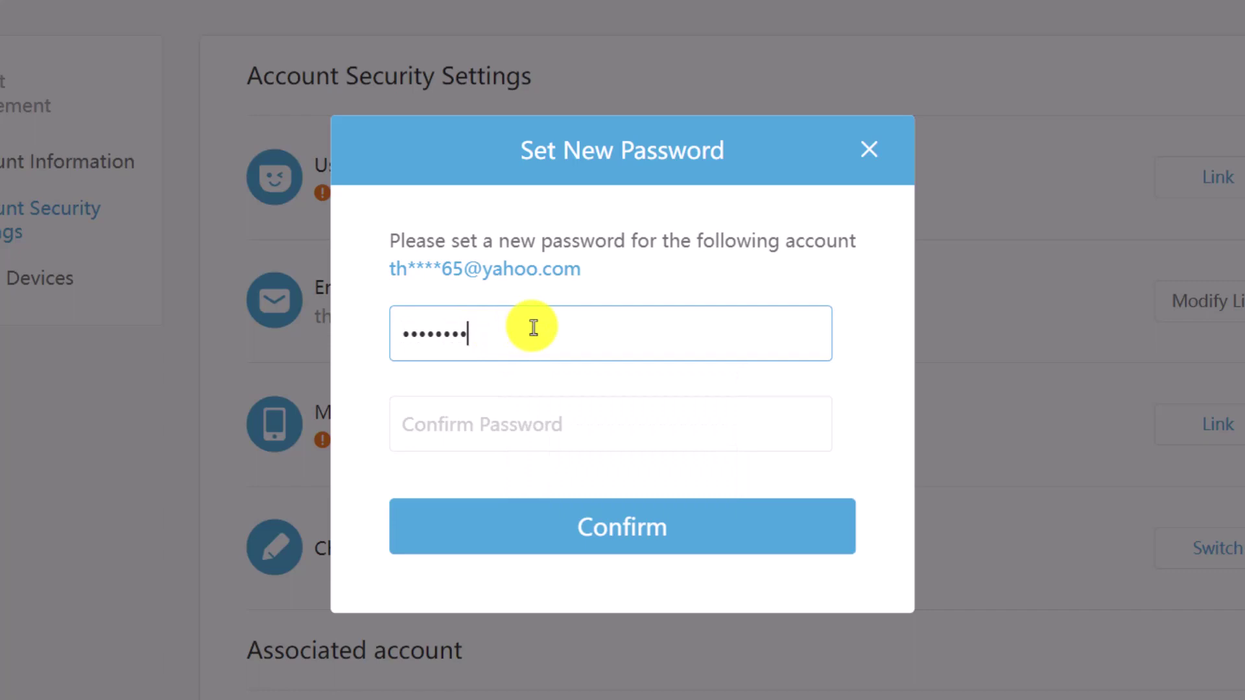
click(507, 407)
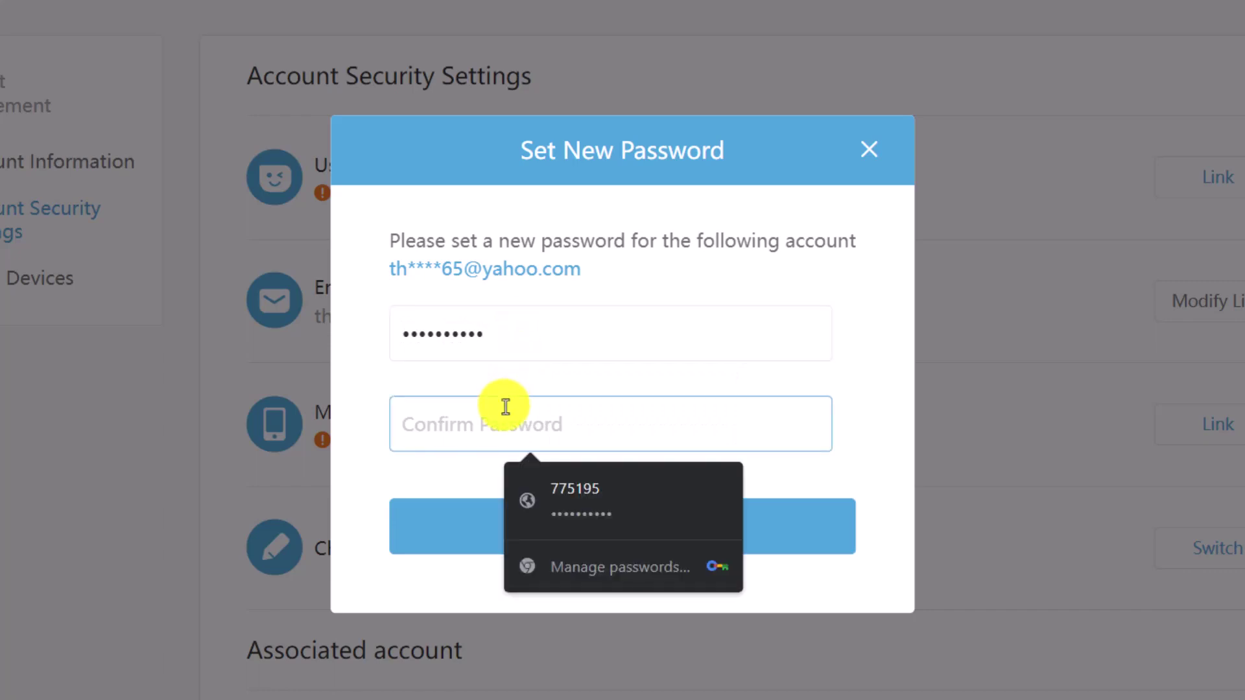
text(••••)
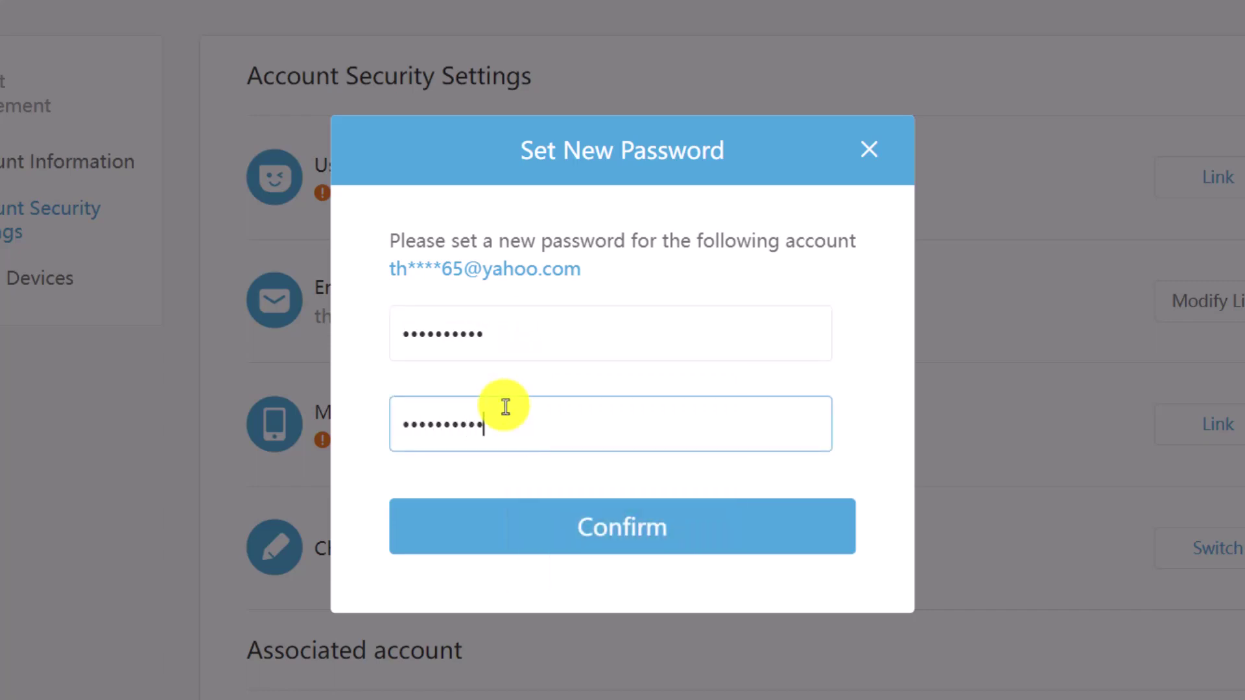